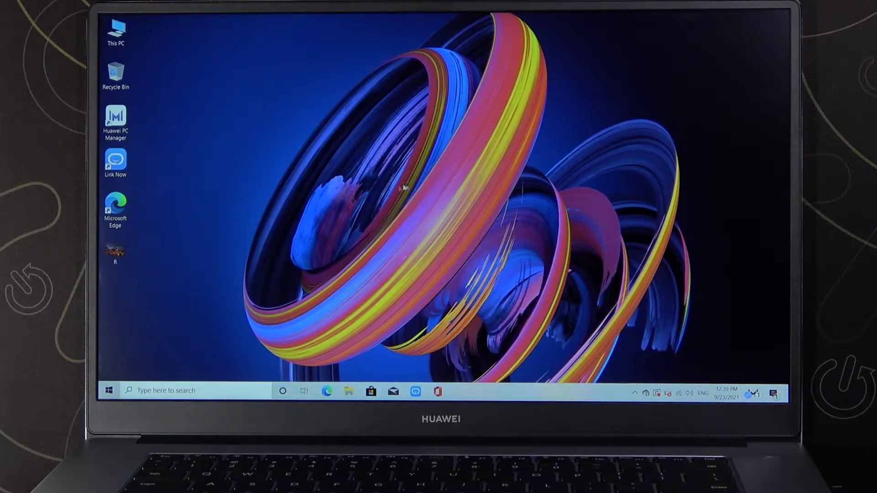
Open Settings from the Start menu and go to Personalization's Background page
left_click(109, 390)
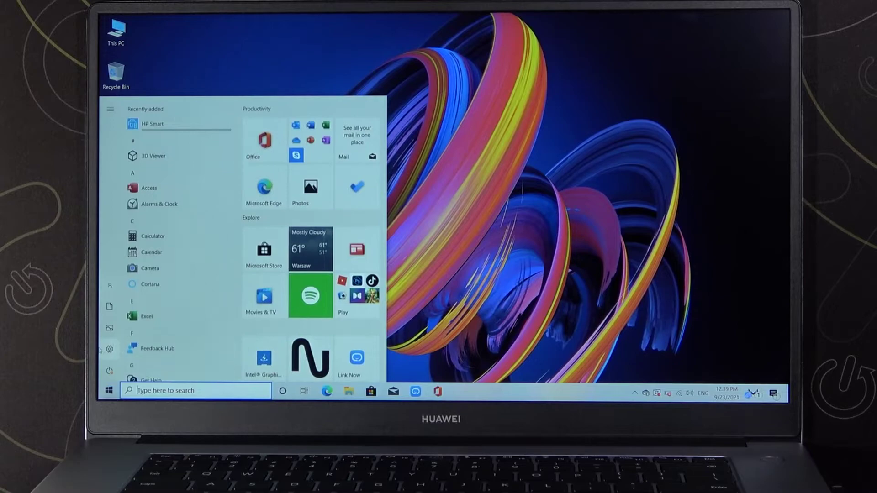
left_click(108, 349)
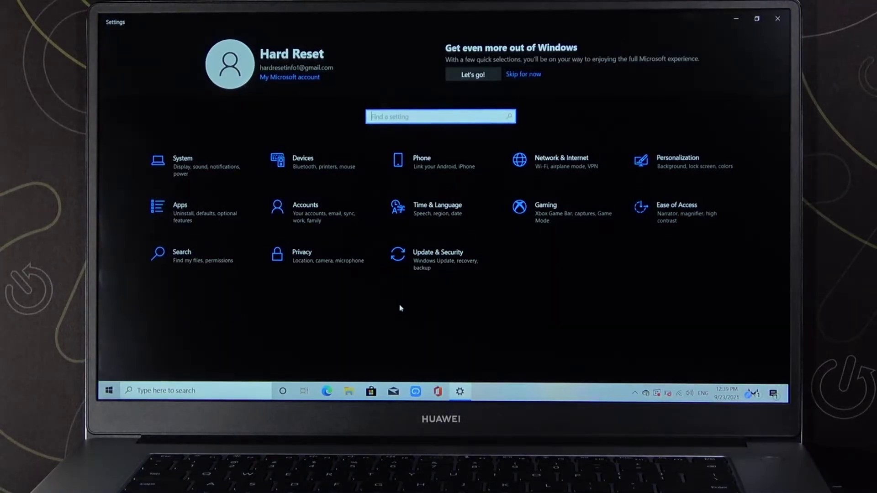
left_click(672, 169)
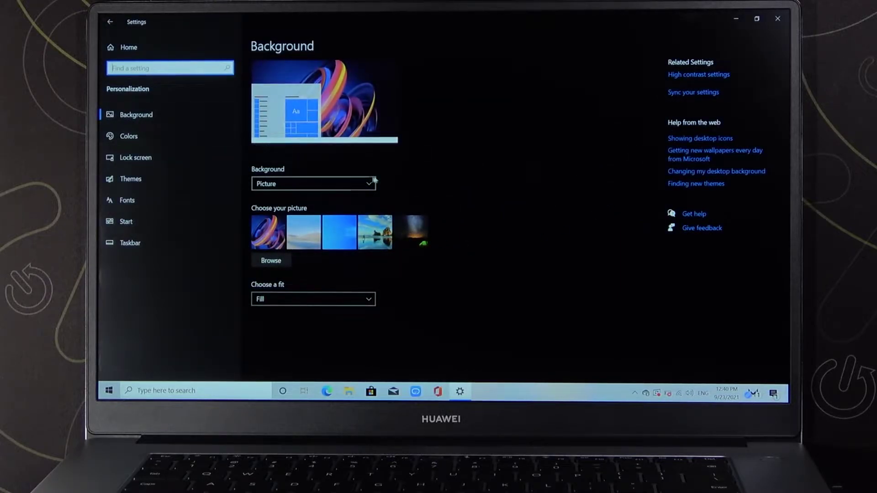
Keep the background type as Picture and back out of the Browse file dialog
left_click(301, 183)
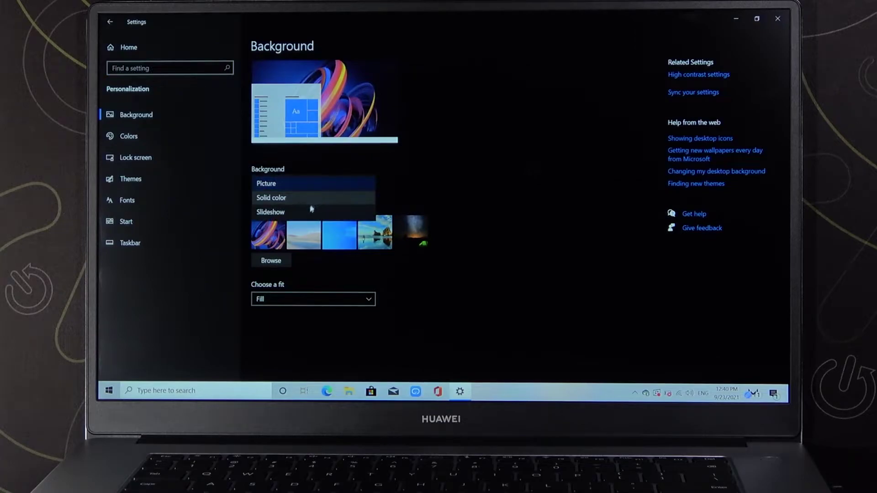
left_click(286, 186)
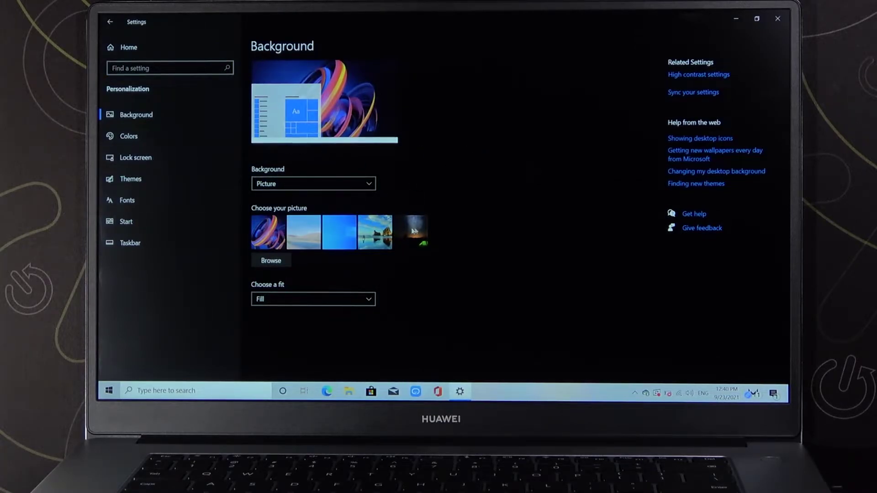
left_click(271, 261)
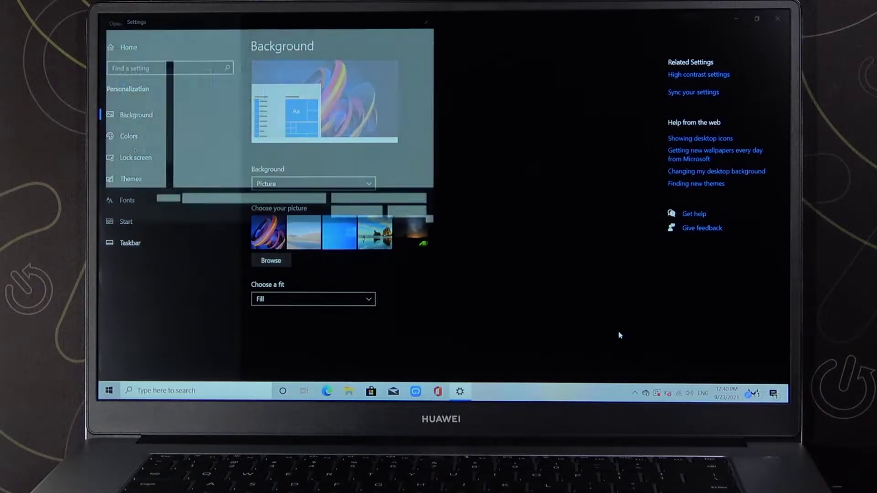
left_click(415, 215)
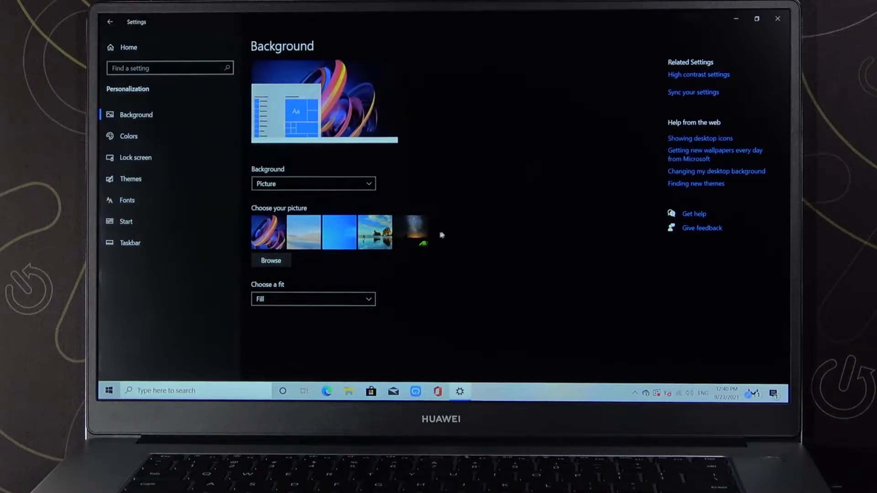
Try the night, blue and swirl thumbnails, settle on beach-rock, and preview it on the desktop
left_click(410, 233)
left_click(373, 233)
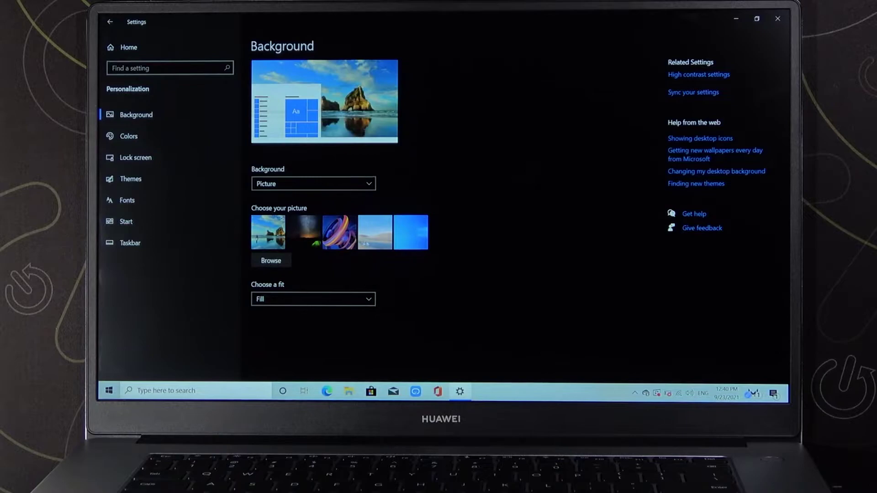
left_click(410, 233)
left_click(377, 236)
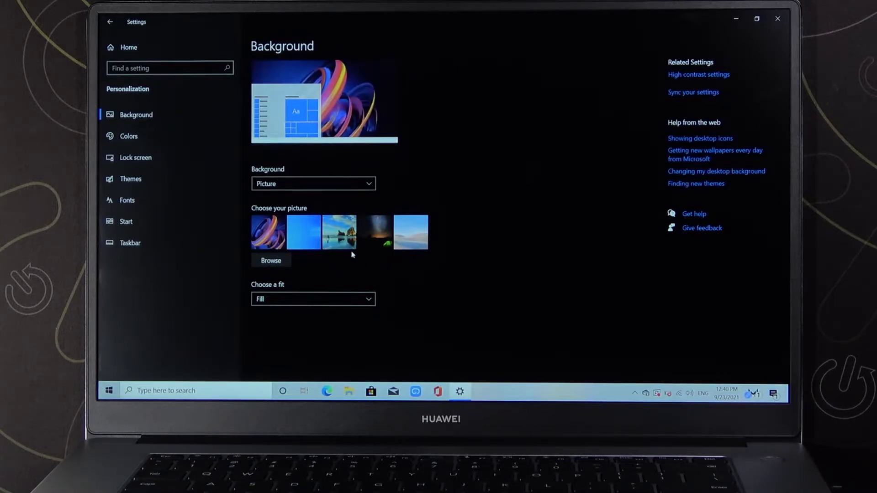
left_click(341, 234)
left_click(735, 21)
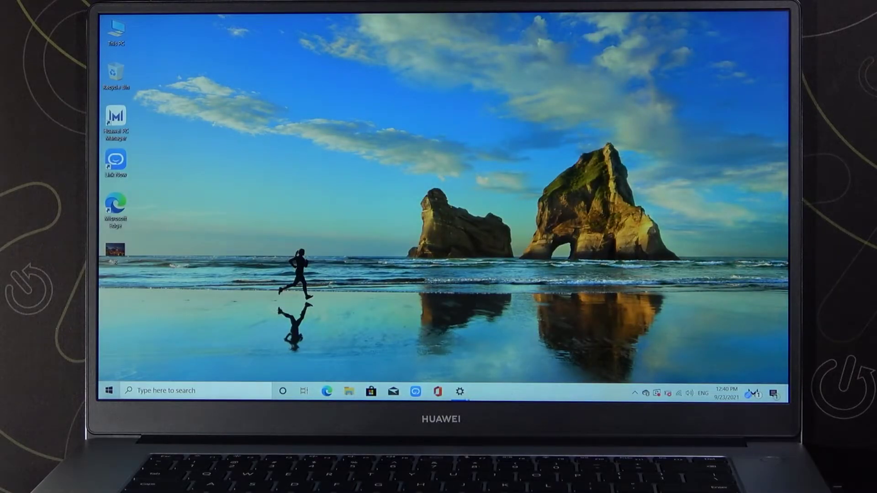
left_click(459, 392)
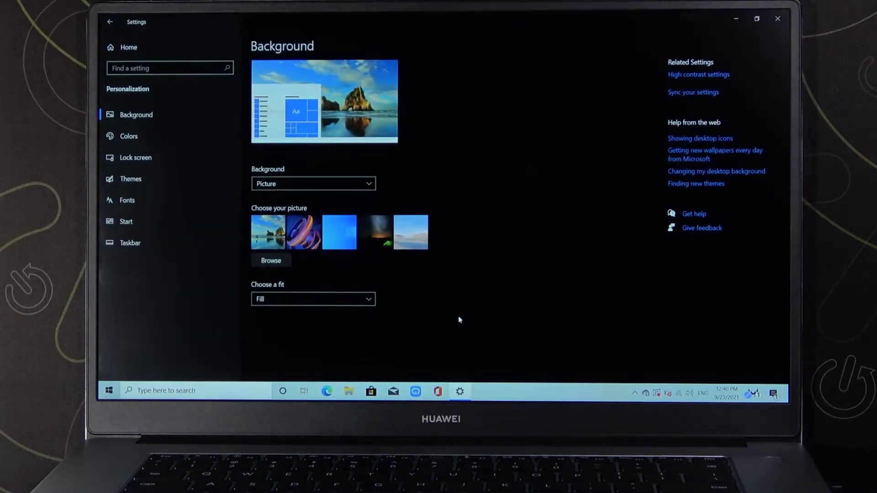
Choose photo R from the Desktop folder as the background, then restore Settings
left_click(270, 261)
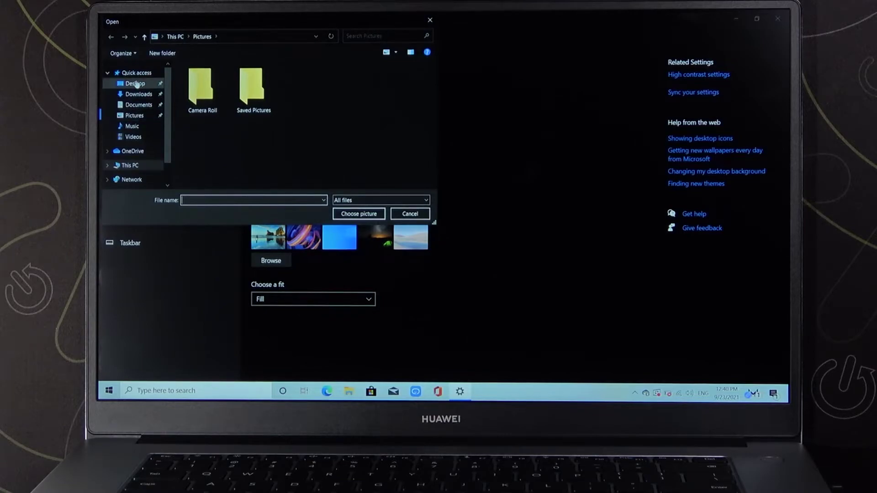
left_click(135, 83)
left_click(203, 89)
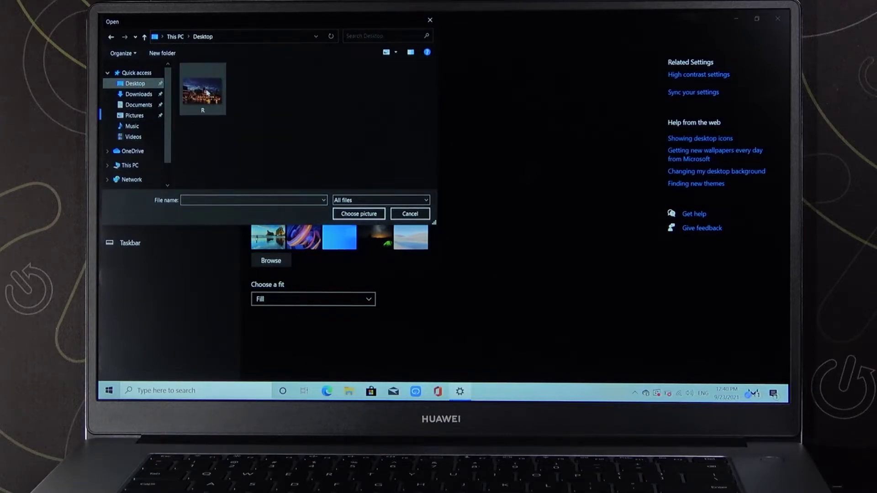
left_click(358, 214)
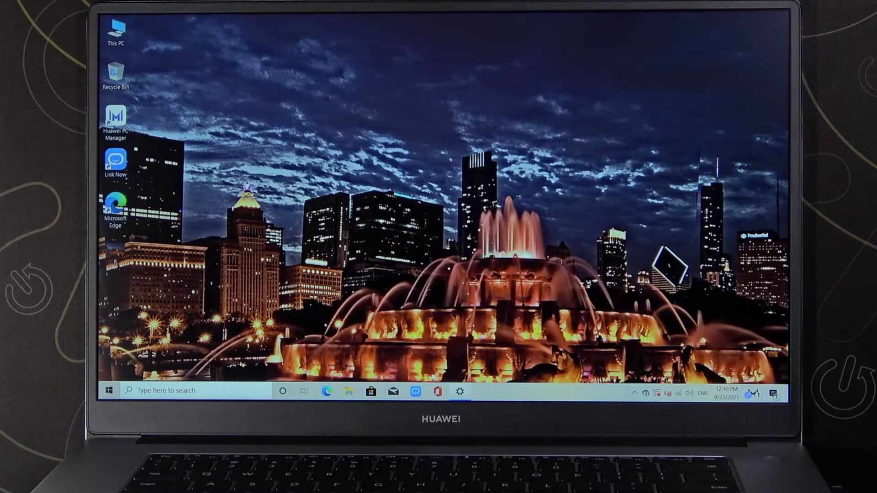
left_click(460, 392)
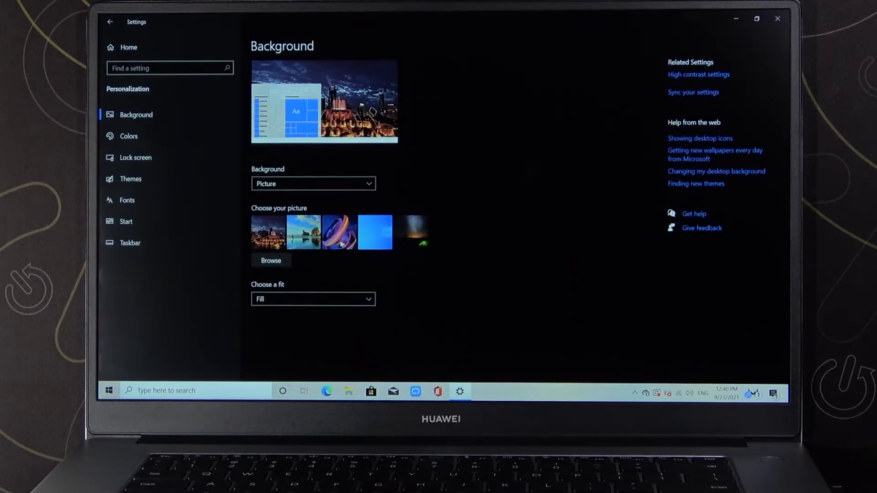
Select the beach-rock picture, then change the background type to Slideshow
left_click(304, 232)
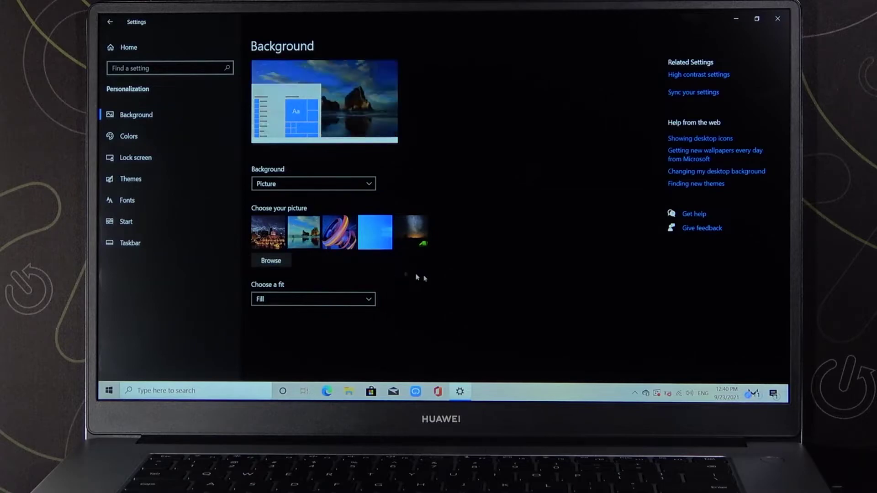
left_click(314, 184)
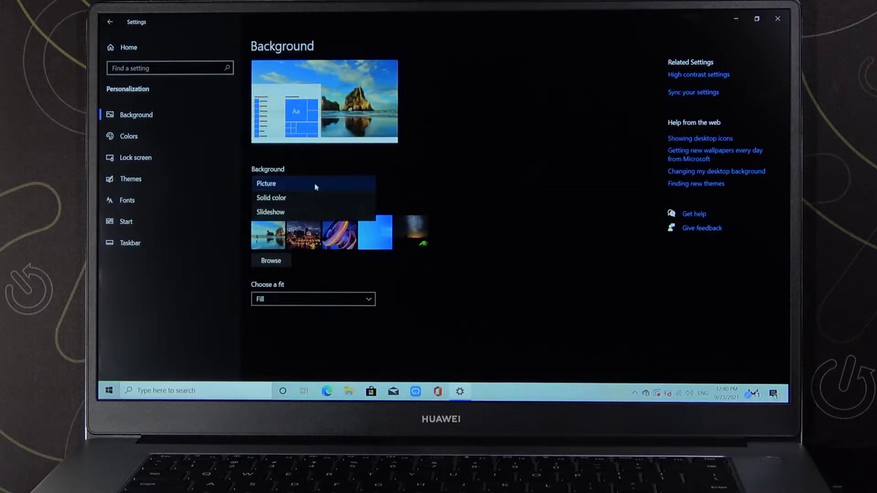
left_click(290, 212)
scroll(502, 301, "down", 2)
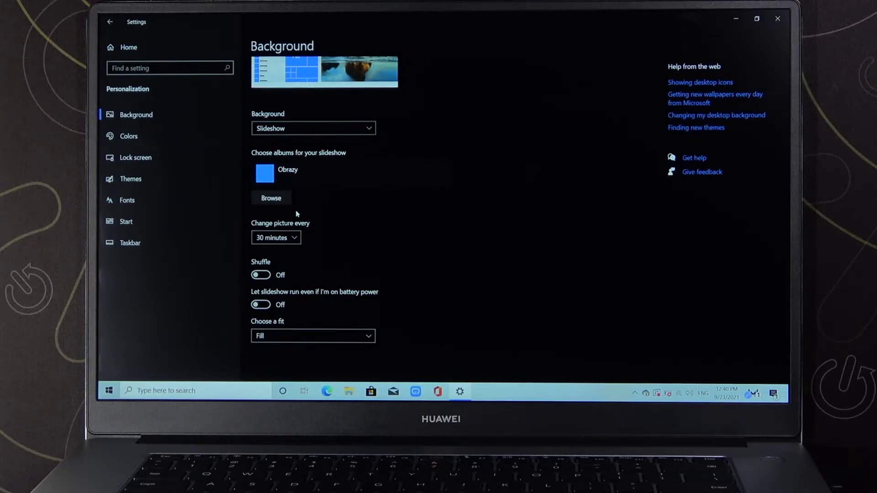
Set the slideshow to change pictures every 10 minutes
left_click(294, 237)
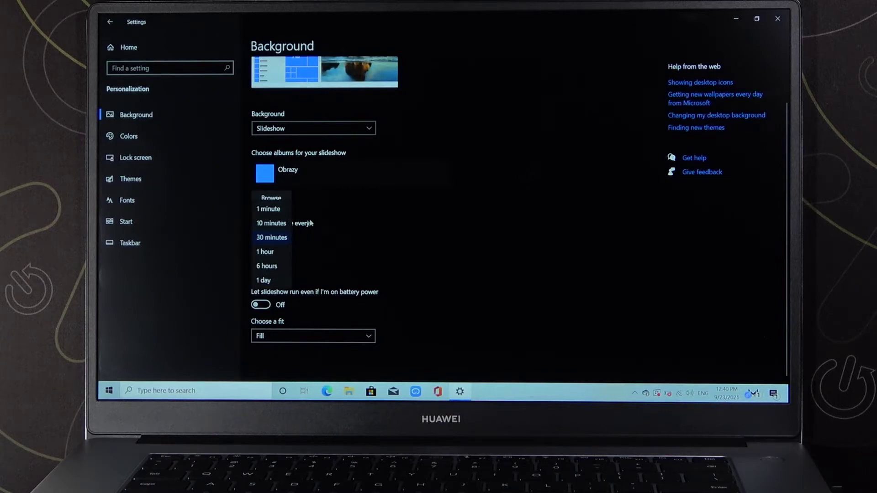
left_click(311, 226)
left_click(270, 239)
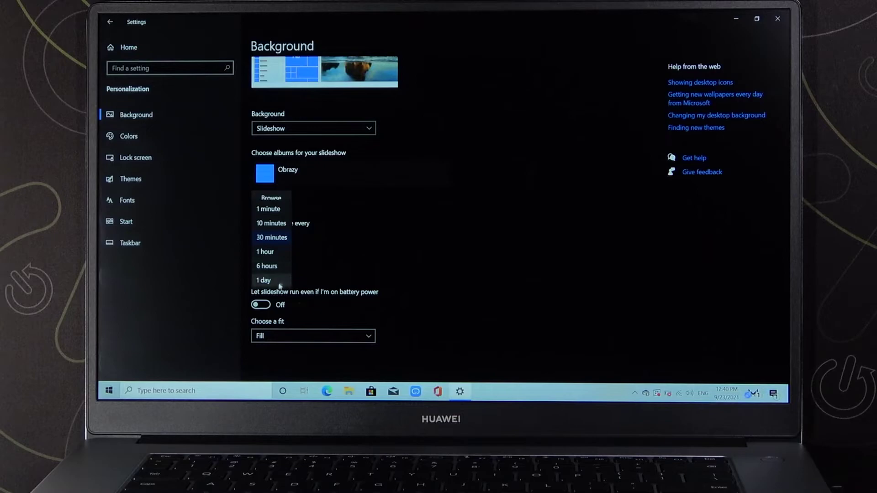
left_click(271, 223)
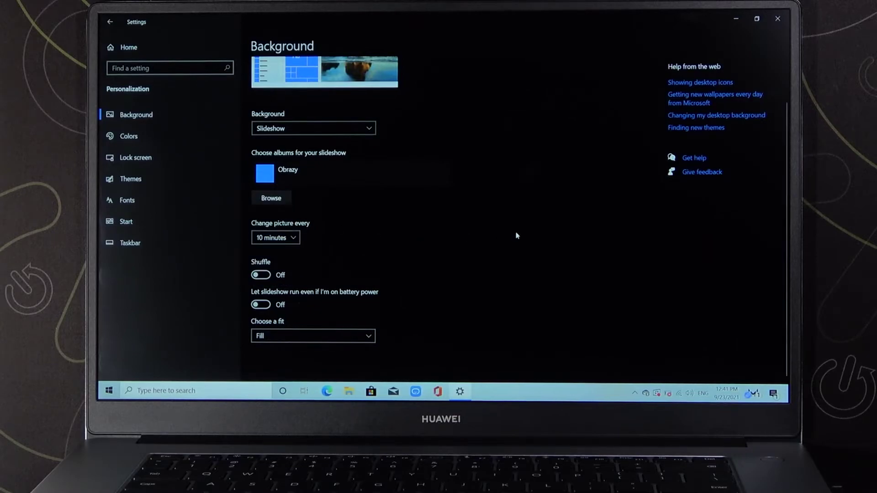
scroll(479, 243, "up", 2)
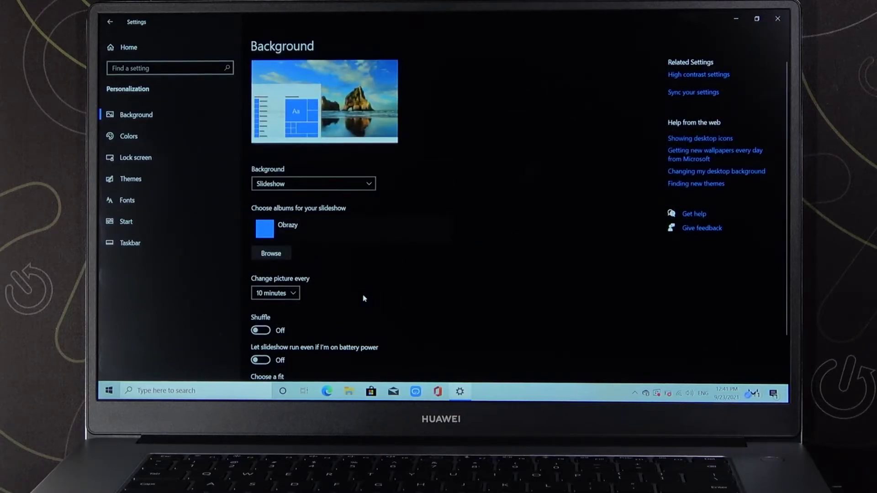
scroll(340, 294, "down", 2)
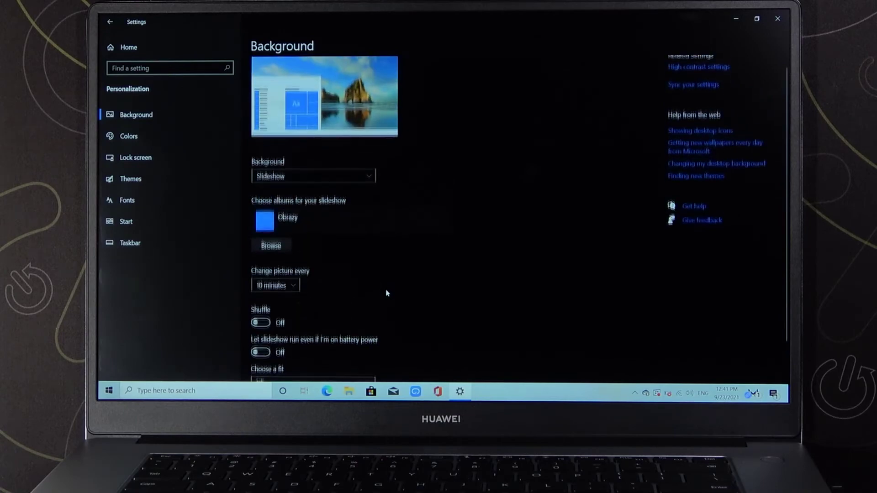
scroll(386, 294, "up", 2)
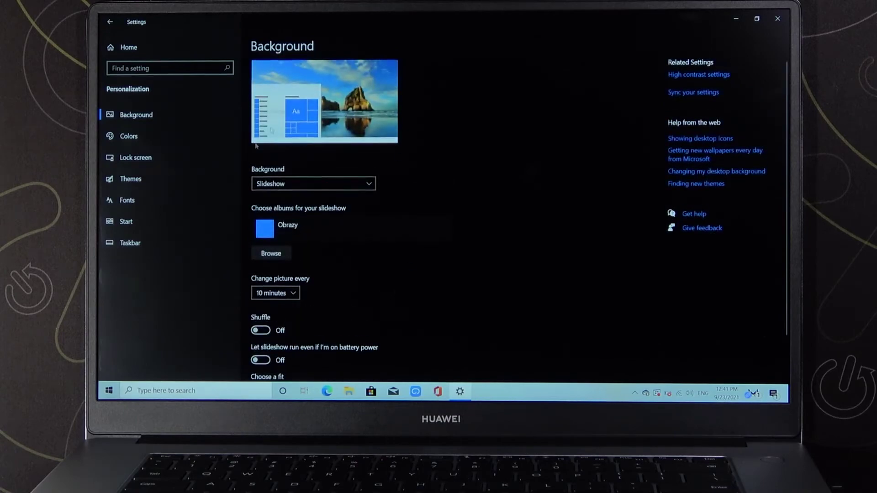
Change Background from Slideshow to Picture, close Settings, and Refresh the desktop
left_click(329, 184)
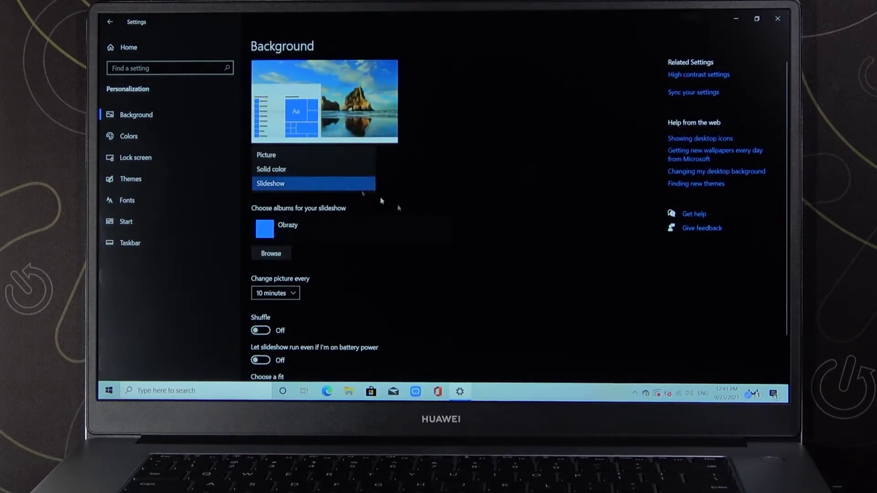
left_click(295, 155)
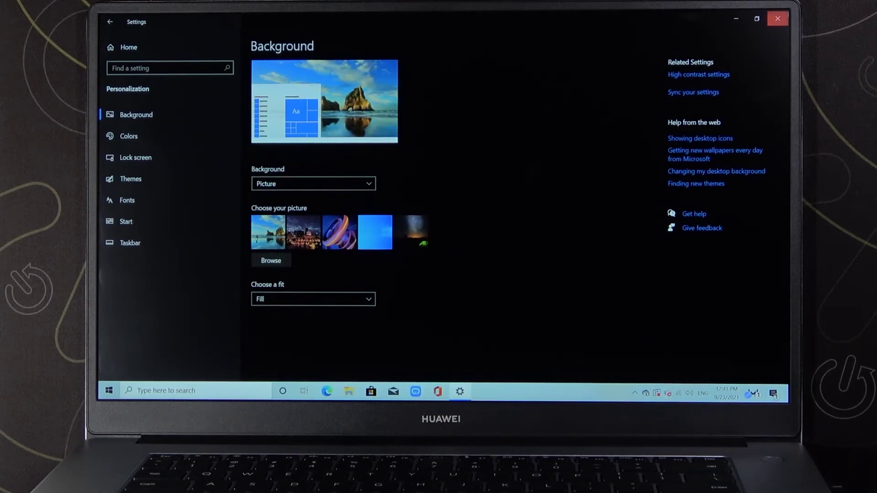
left_click(778, 18)
right_click(294, 127)
left_click(401, 155)
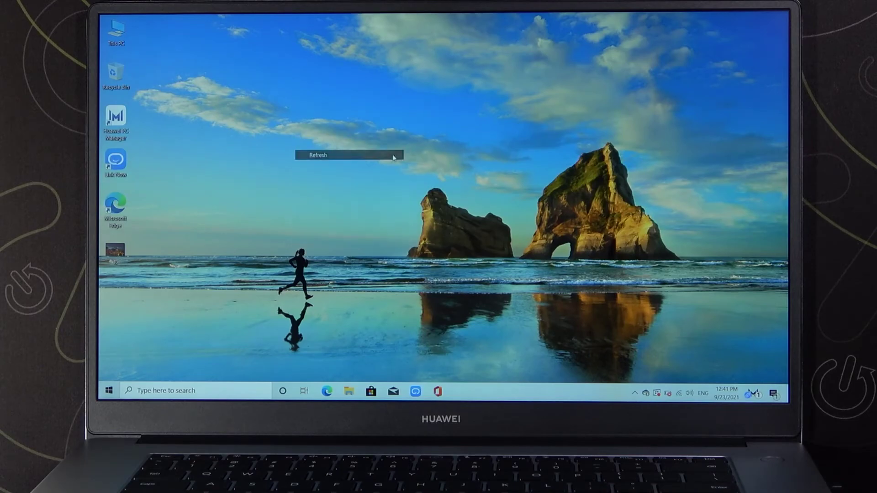